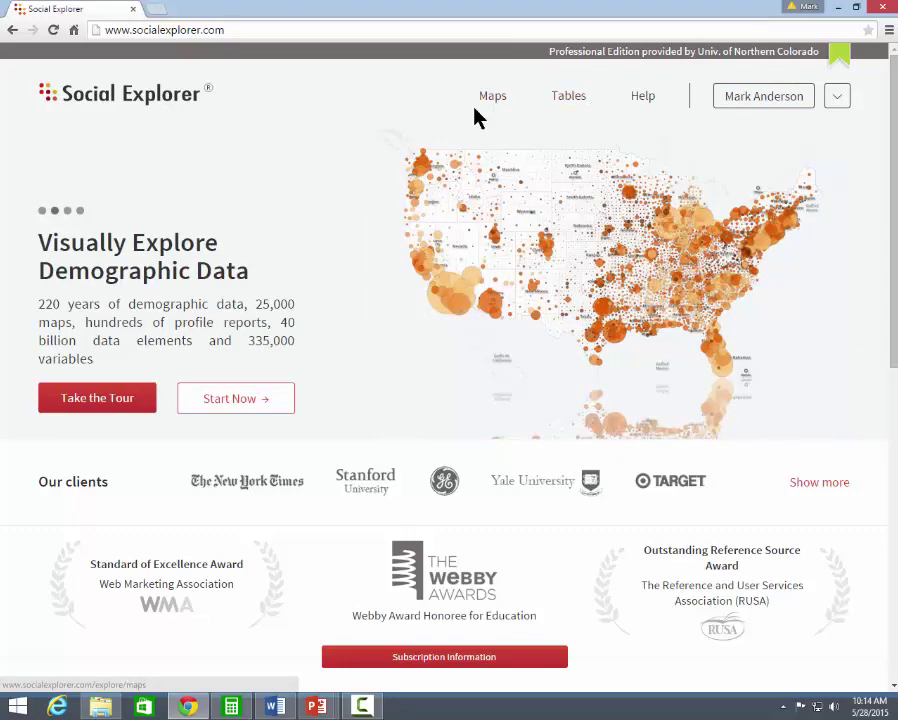
- Launch the interactive map workspace from the home page and skip the welcome tour
{"action": "left_click", "coordinate": [234, 400]}
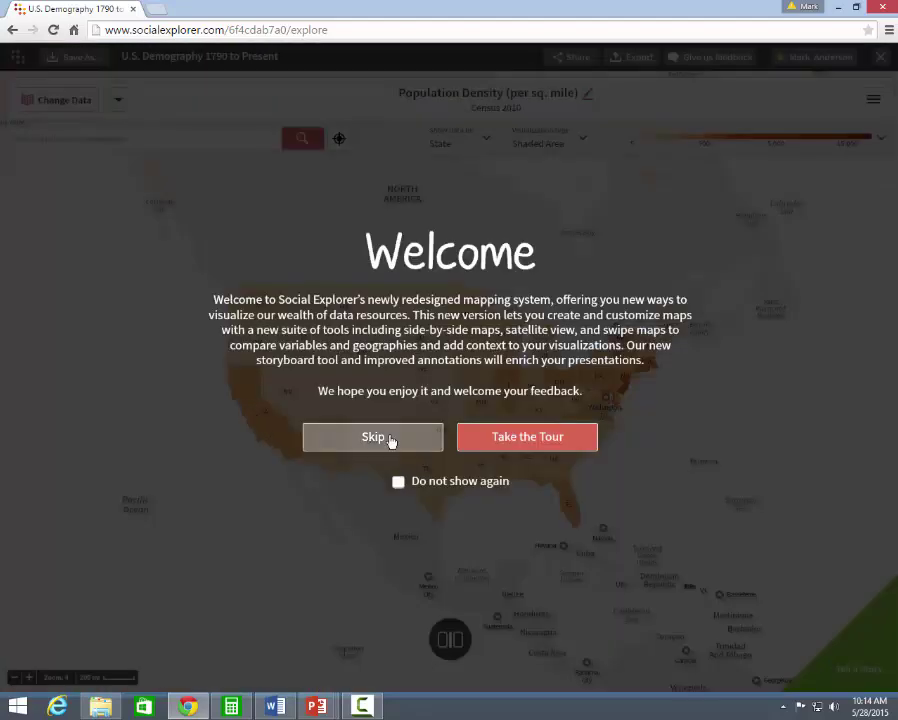
{"action": "left_click", "coordinate": [372, 438]}
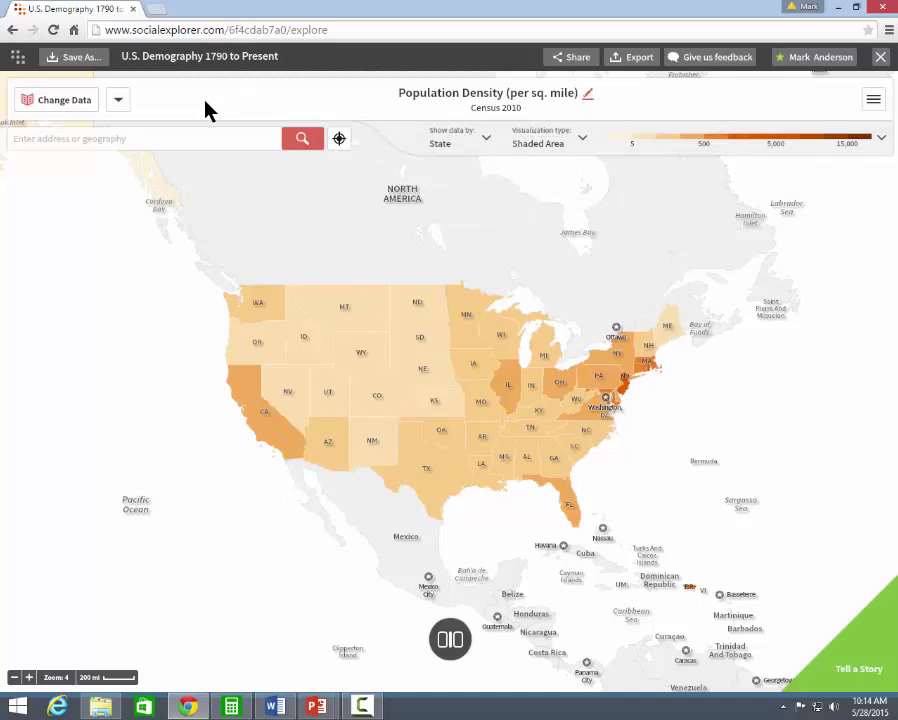
{"action": "left_click", "coordinate": [57, 106]}
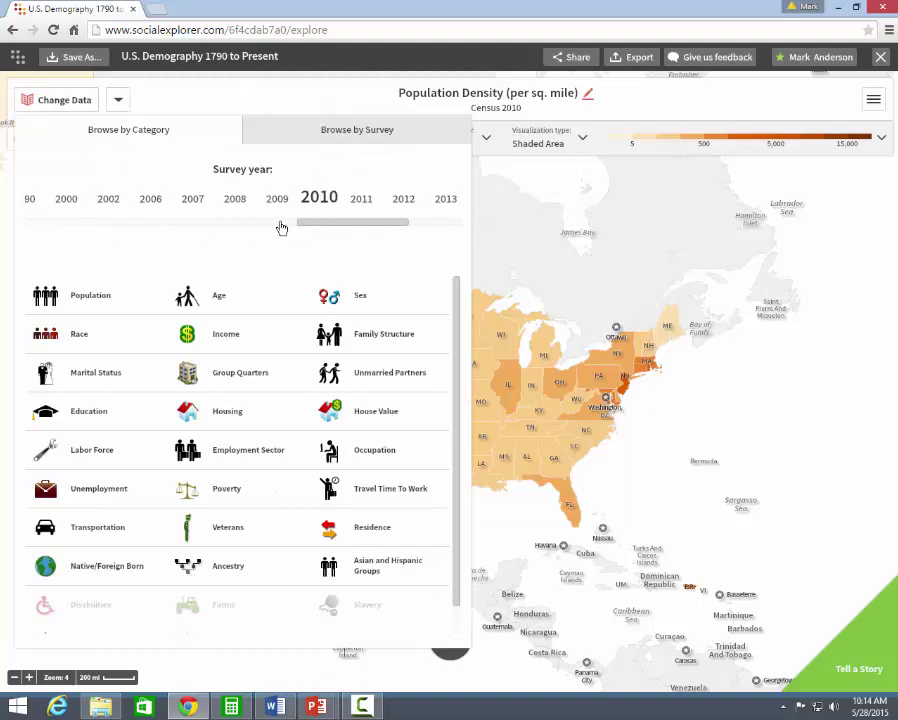
{"action": "left_click_drag", "start_coordinate": [289, 228], "coordinate": [186, 226]}
{"action": "left_click", "coordinate": [344, 132]}
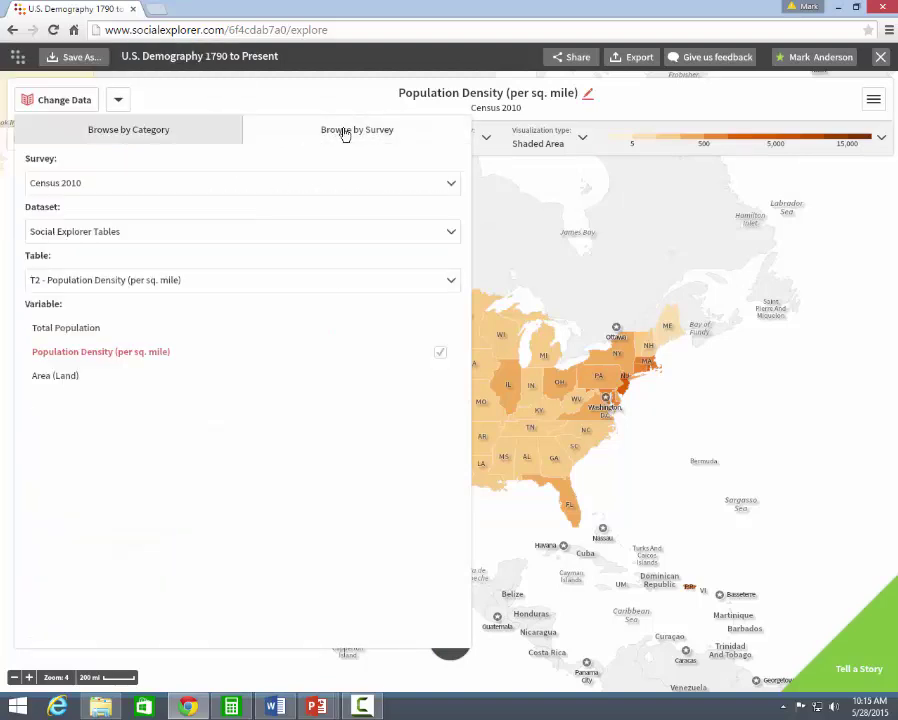
{"action": "left_click", "coordinate": [356, 185]}
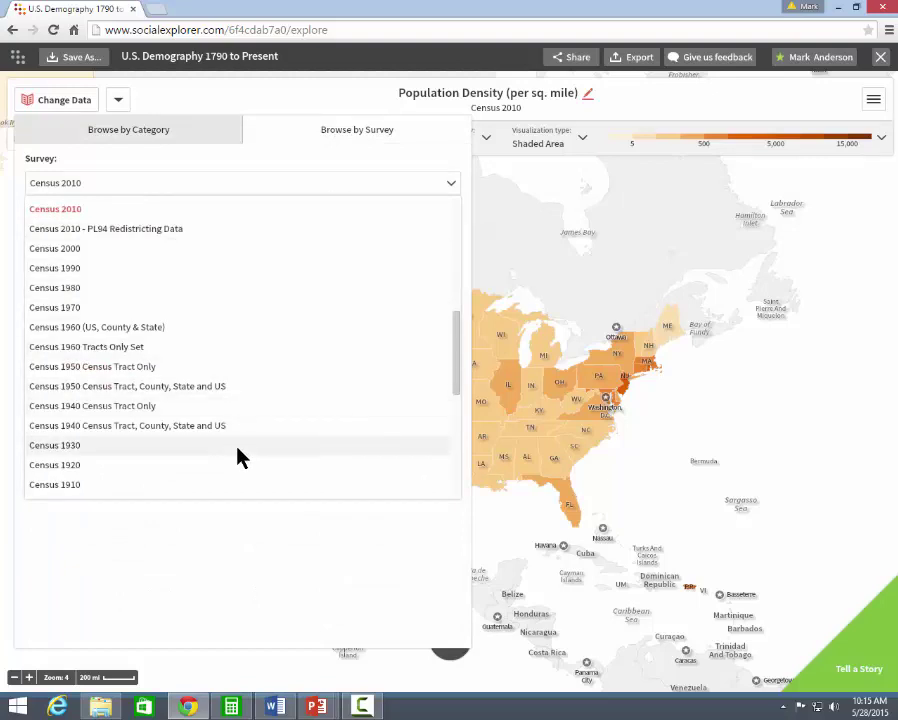
{"action": "left_click", "coordinate": [190, 102]}
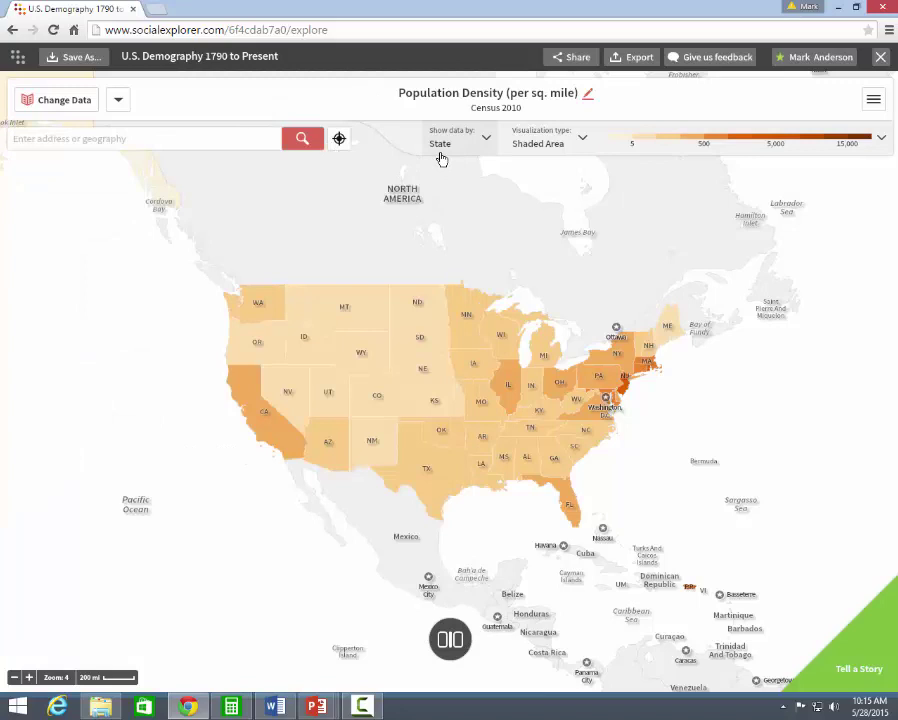
{"action": "left_click", "coordinate": [873, 100]}
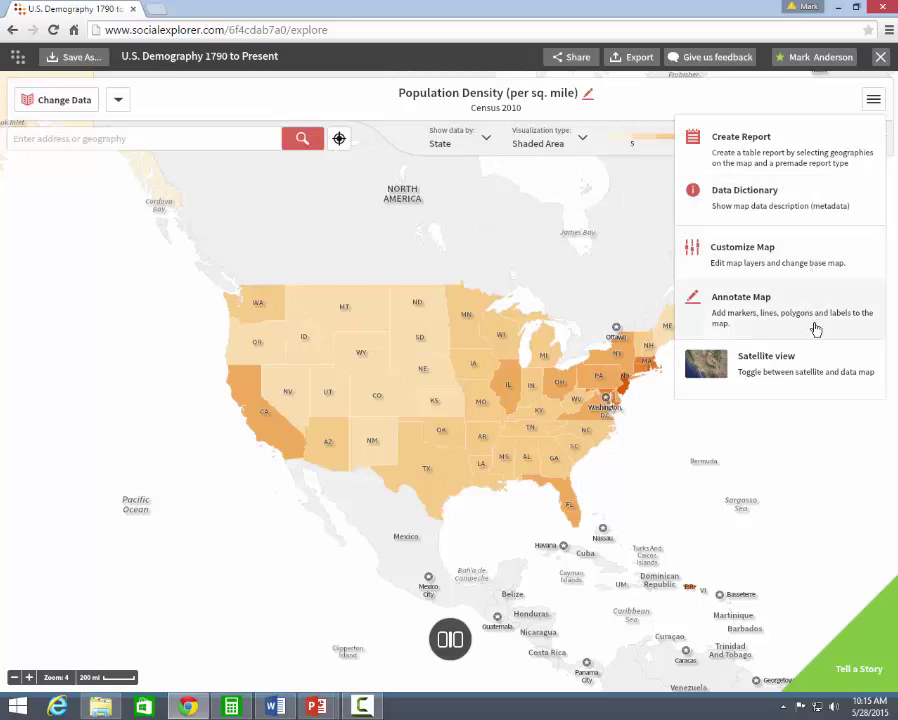
{"action": "left_click", "coordinate": [651, 126]}
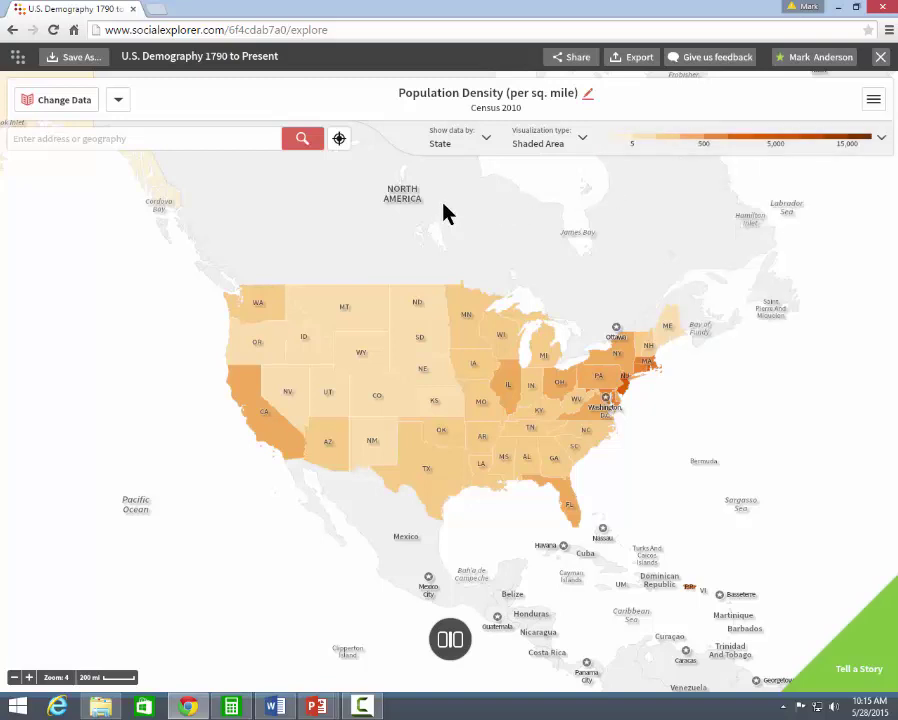
{"action": "left_click", "coordinate": [444, 149]}
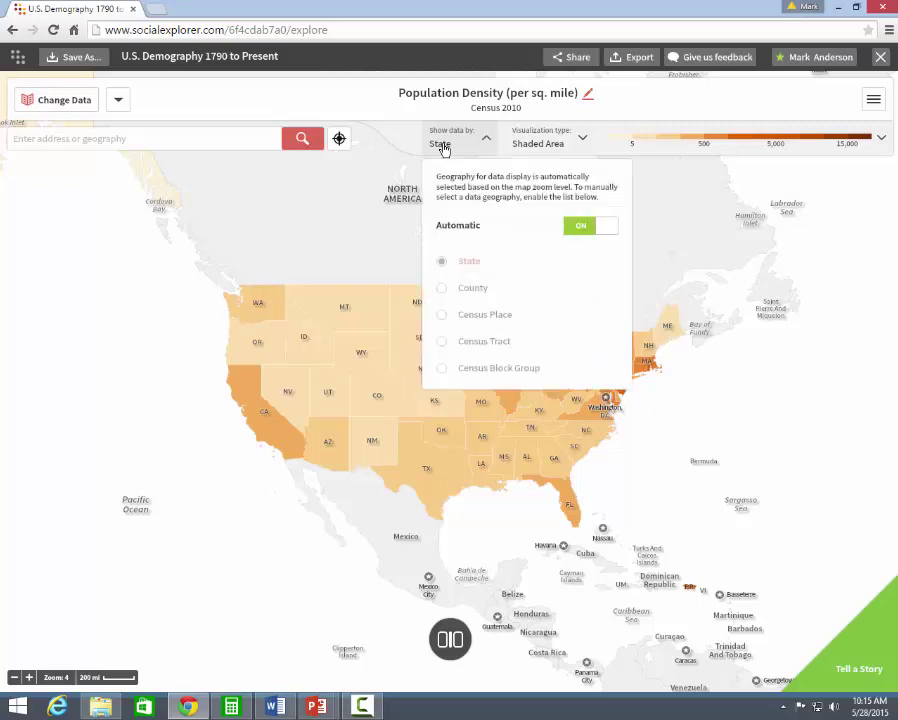
{"action": "left_click", "coordinate": [478, 145]}
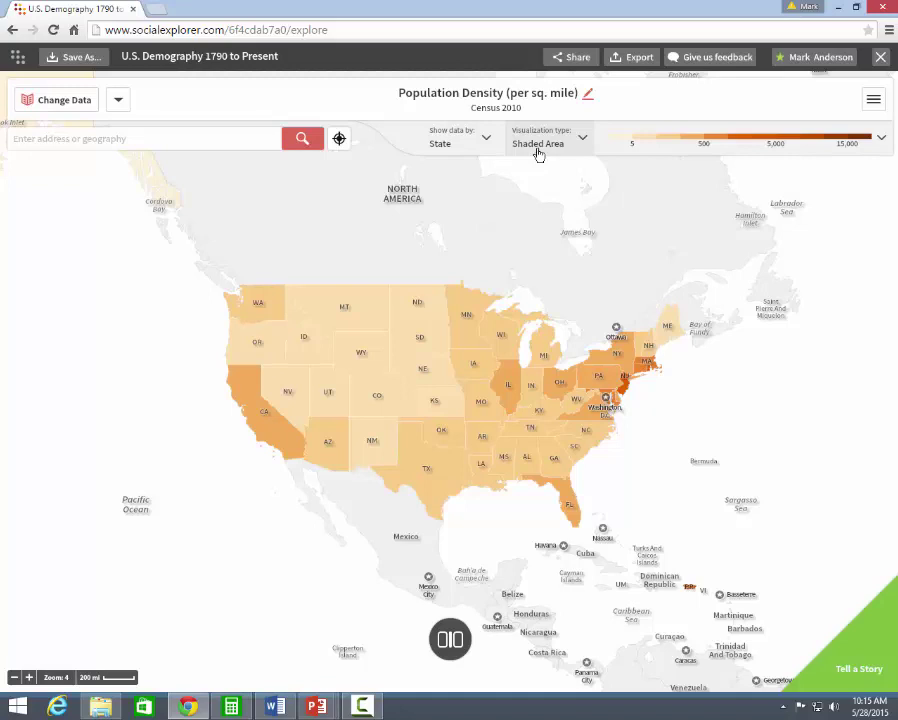
{"action": "left_click", "coordinate": [452, 148]}
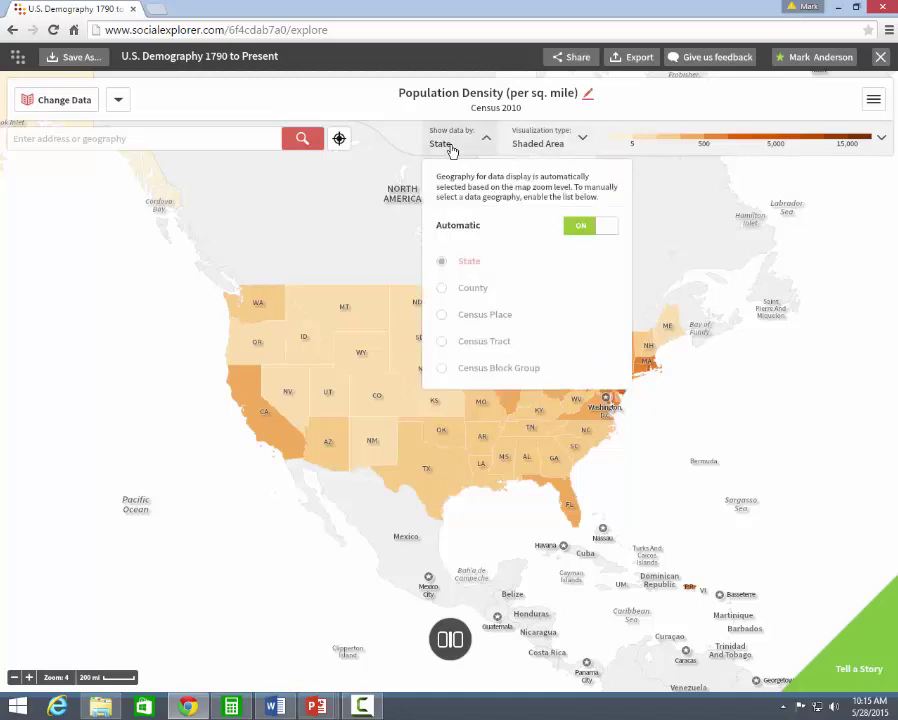
{"action": "left_click", "coordinate": [452, 150]}
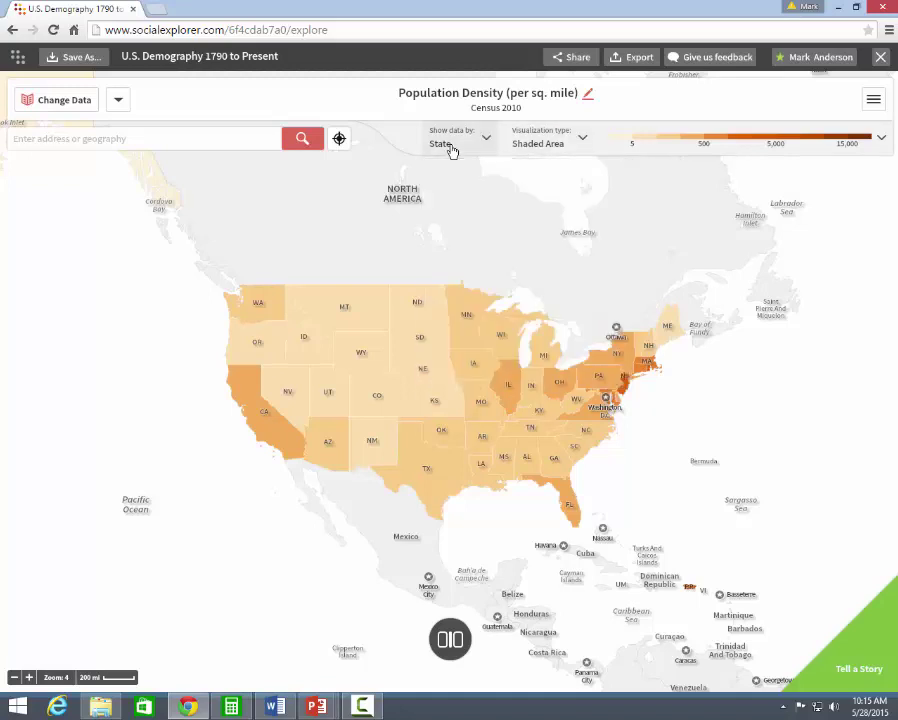
{"action": "left_click", "coordinate": [545, 150]}
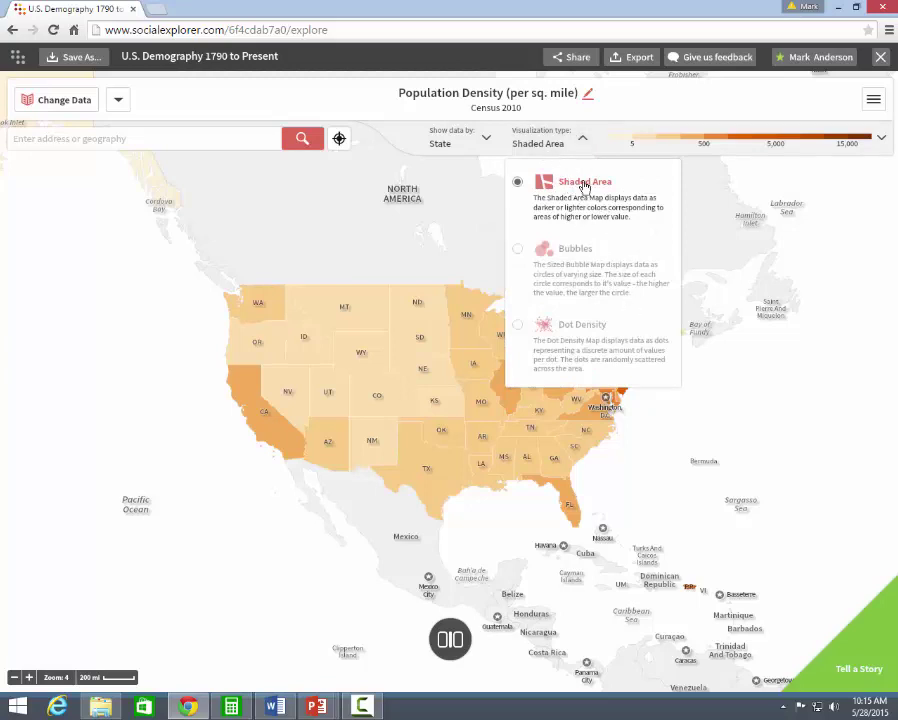
{"action": "left_click", "coordinate": [542, 144]}
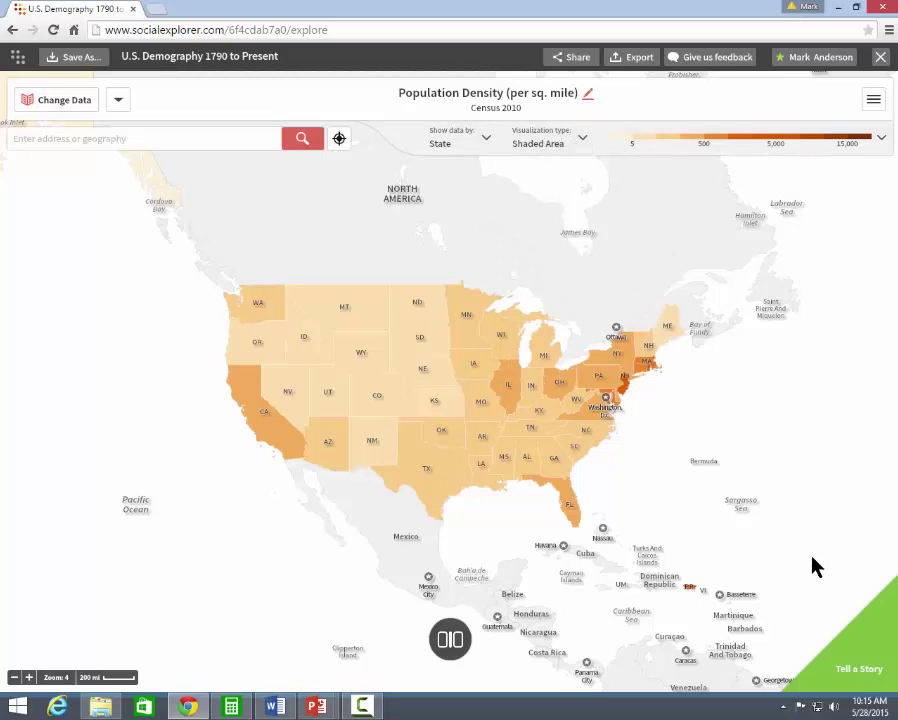
- Split into two side-by-side maps and set the left map to Census 1880 T1 Total Population
{"action": "left_click", "coordinate": [450, 641]}
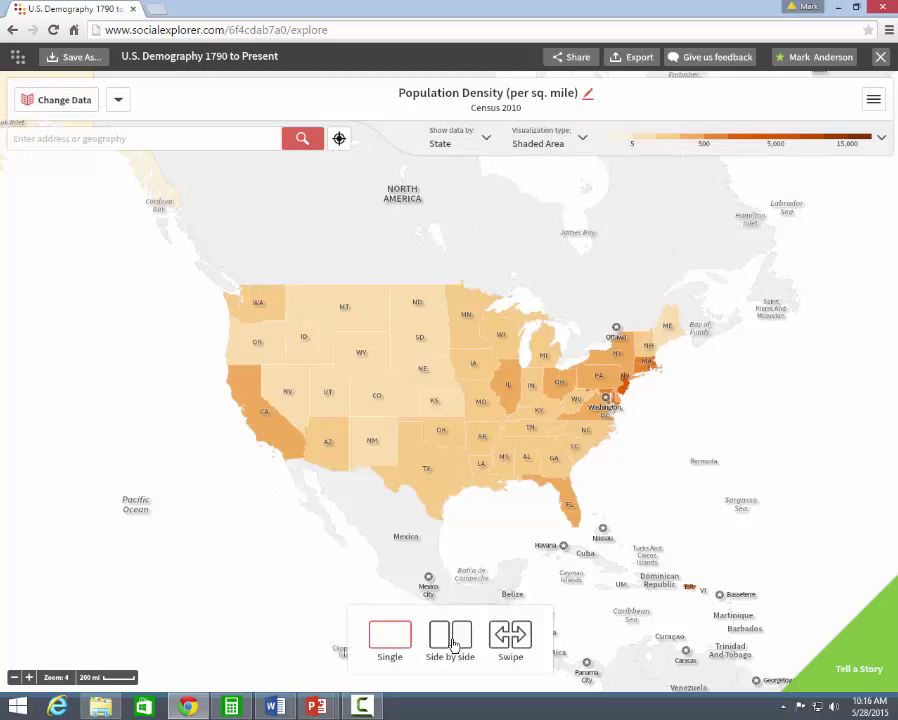
{"action": "left_click", "coordinate": [450, 638]}
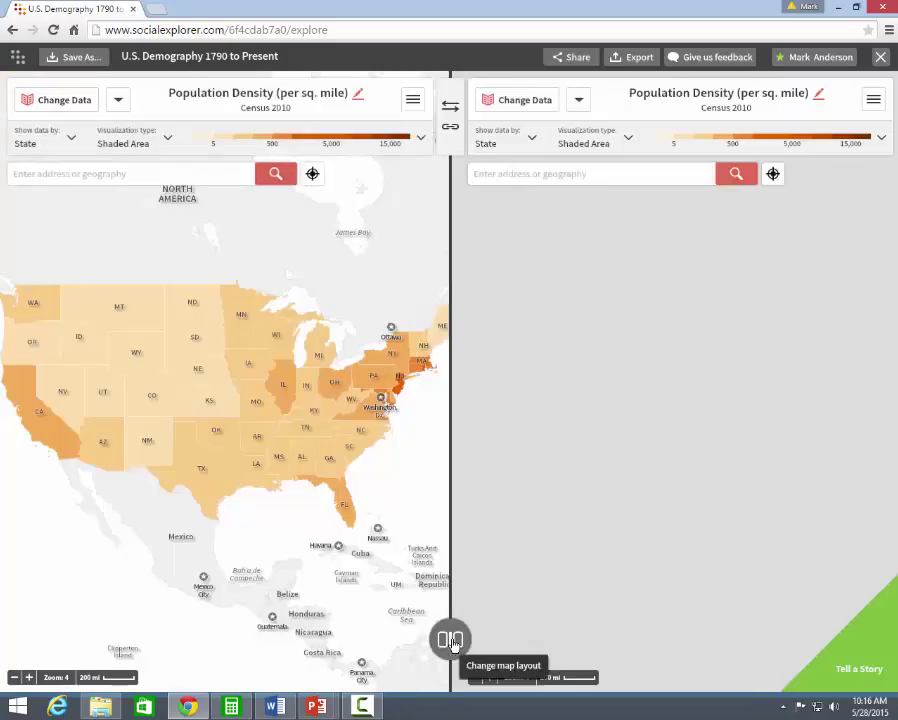
{"action": "left_click", "coordinate": [66, 100]}
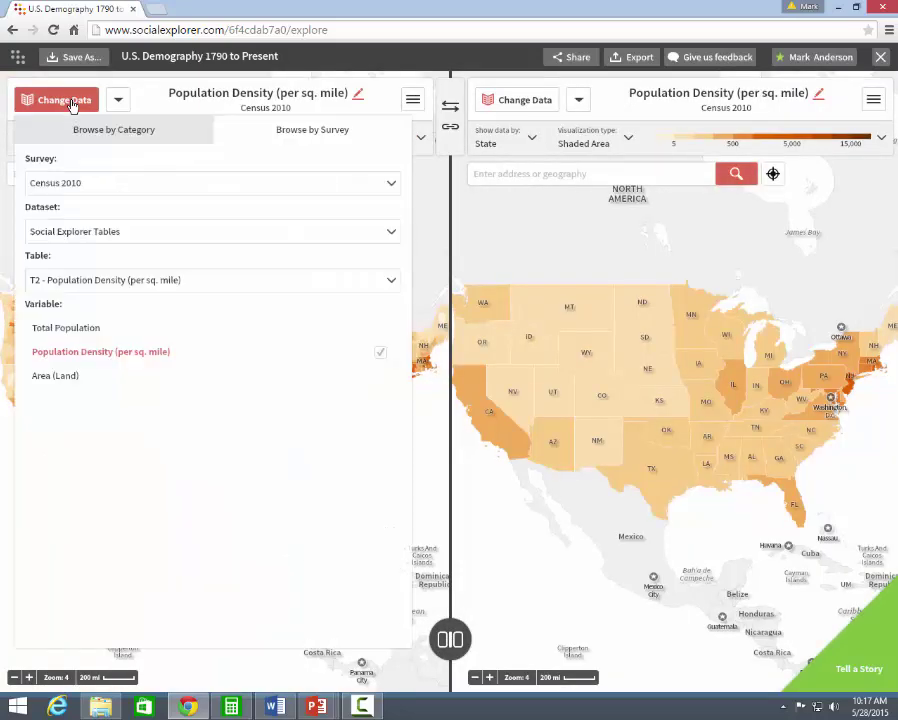
{"action": "left_click", "coordinate": [392, 187]}
{"action": "left_click_drag", "start_coordinate": [396, 330], "coordinate": [400, 380]}
{"action": "left_click", "coordinate": [146, 373]}
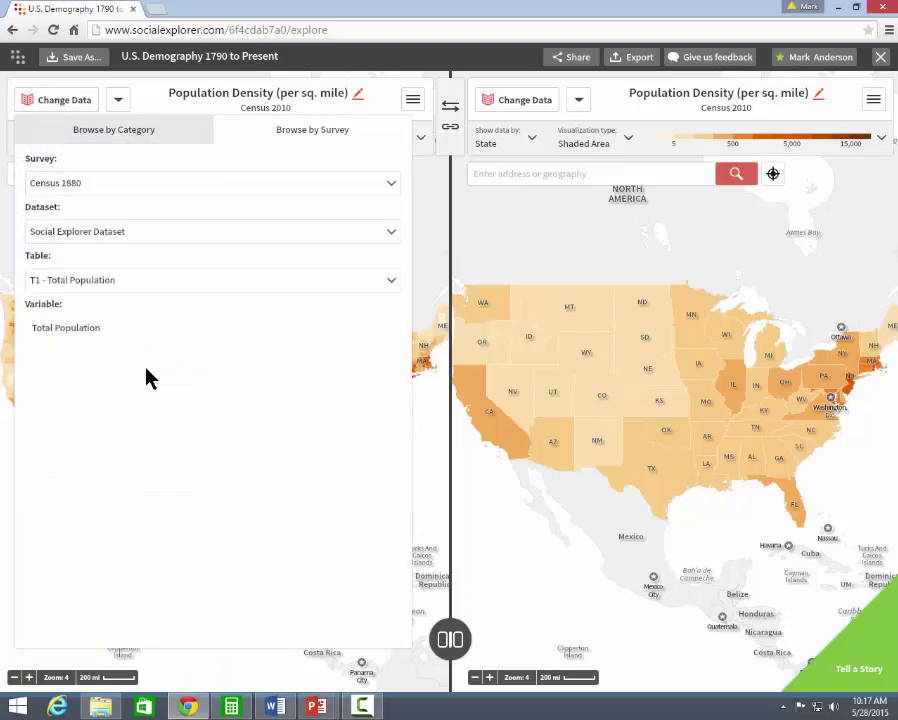
{"action": "left_click", "coordinate": [259, 294]}
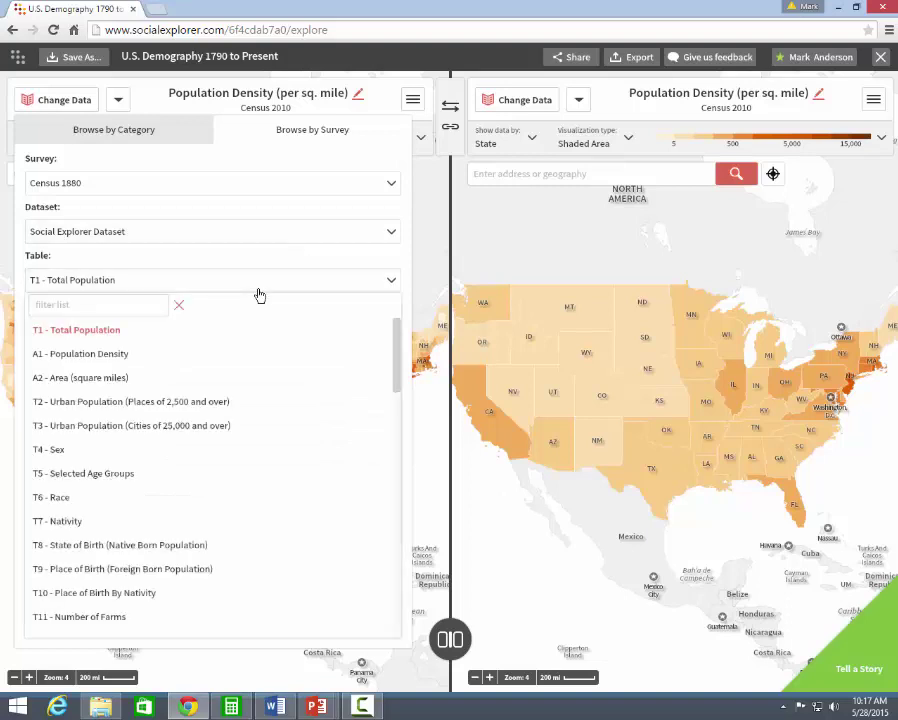
{"action": "left_click", "coordinate": [67, 339]}
{"action": "left_click", "coordinate": [66, 334]}
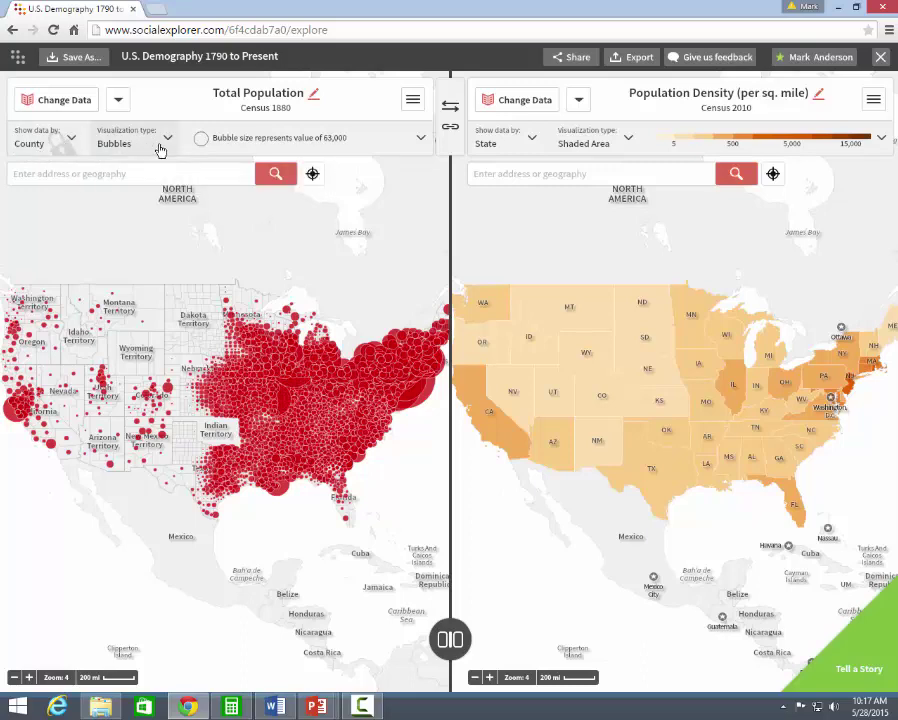
- Zoom and pan the 1880 map in to center on the eastern Colorado counties
{"action": "left_click_drag", "start_coordinate": [296, 436], "coordinate": [385, 428]}
{"action": "scroll", "coordinate": [385, 428], "scroll_direction": "up", "scroll_amount": 1}
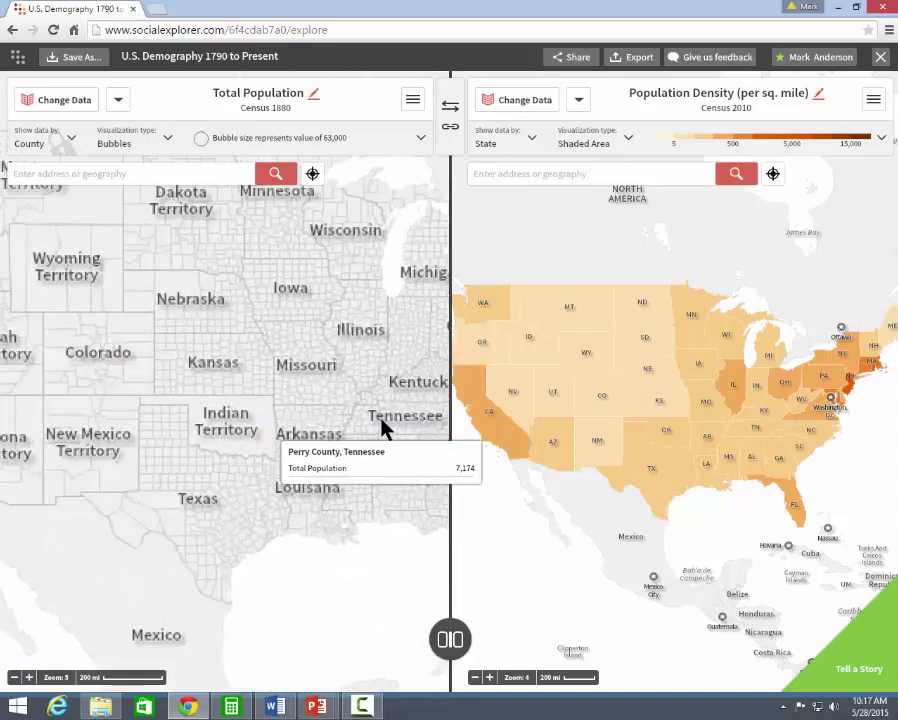
{"action": "left_click_drag", "start_coordinate": [248, 362], "coordinate": [322, 383]}
{"action": "scroll", "coordinate": [402, 390], "scroll_direction": "up", "scroll_amount": 3}
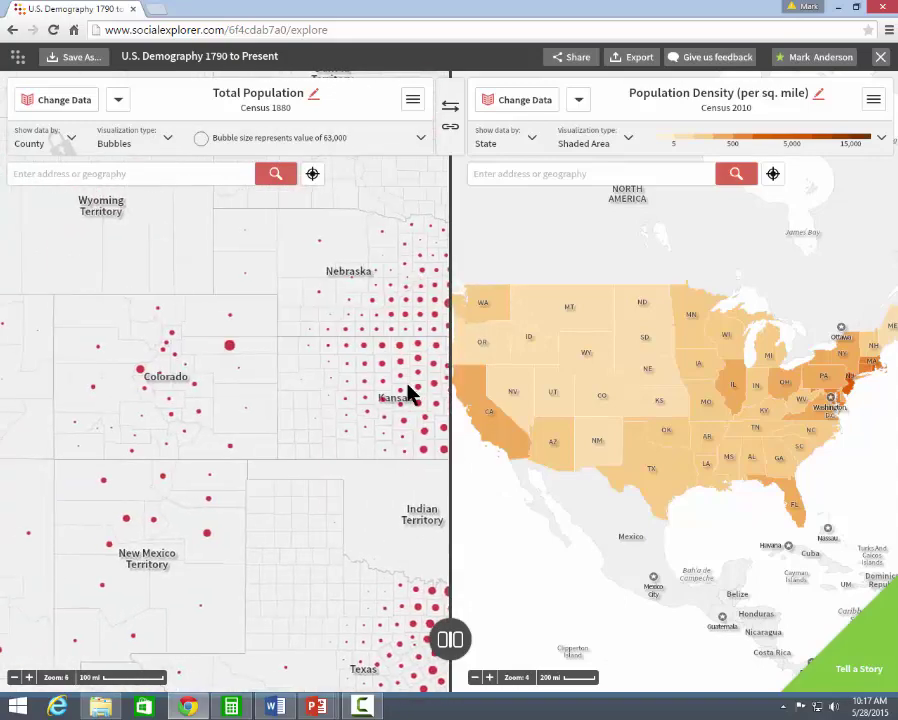
{"action": "left_click_drag", "start_coordinate": [400, 436], "coordinate": [252, 572]}
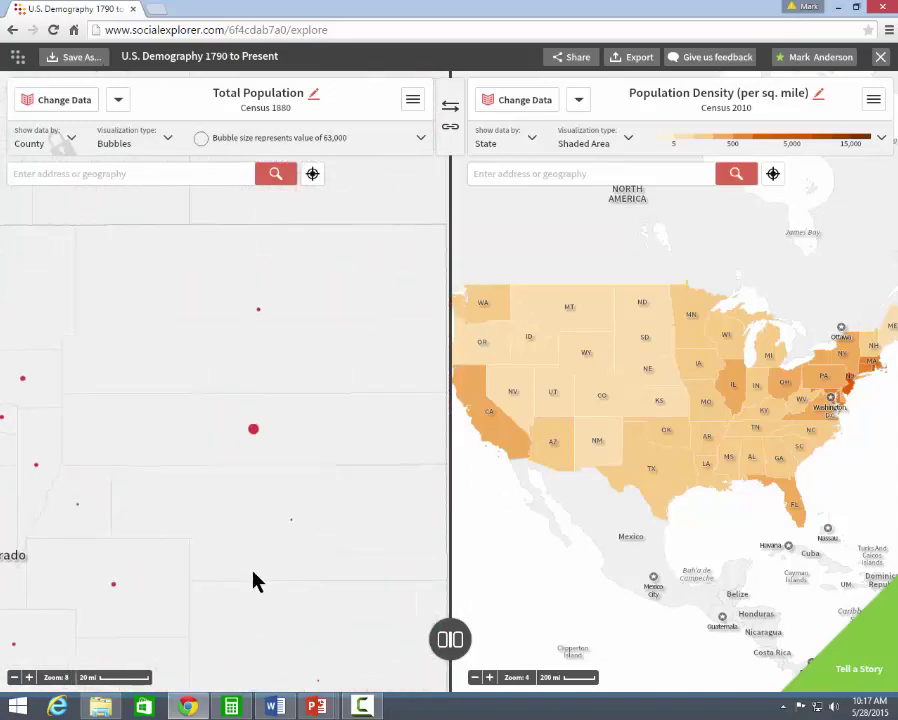
{"action": "left_click_drag", "start_coordinate": [310, 414], "coordinate": [293, 428]}
{"action": "mouse_move", "coordinate": [228, 341]}
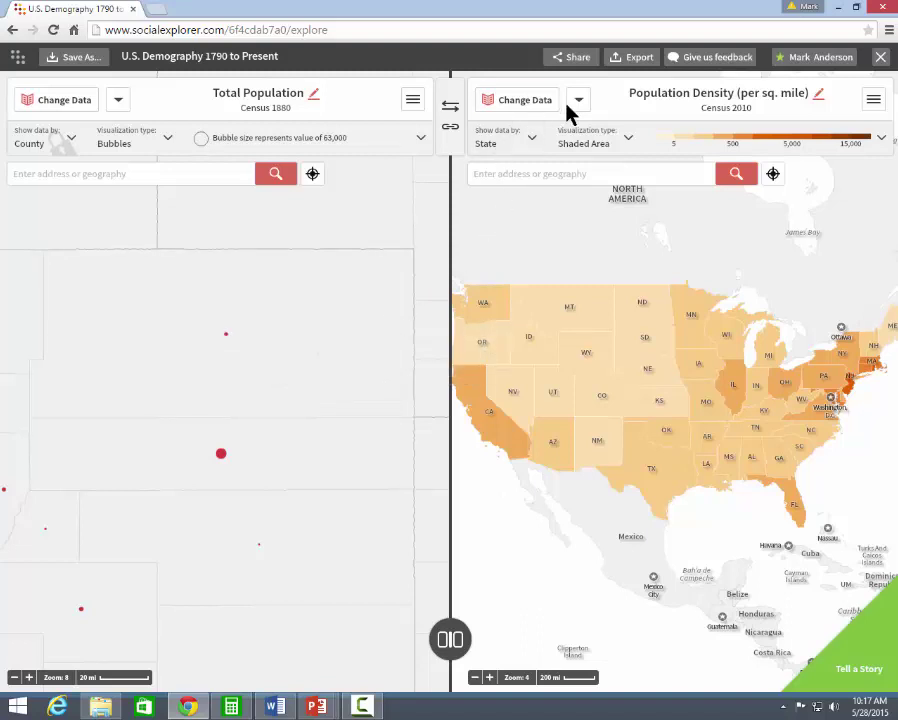
- Set the right map's data to Census 1890 Total Population
{"action": "left_click", "coordinate": [526, 101]}
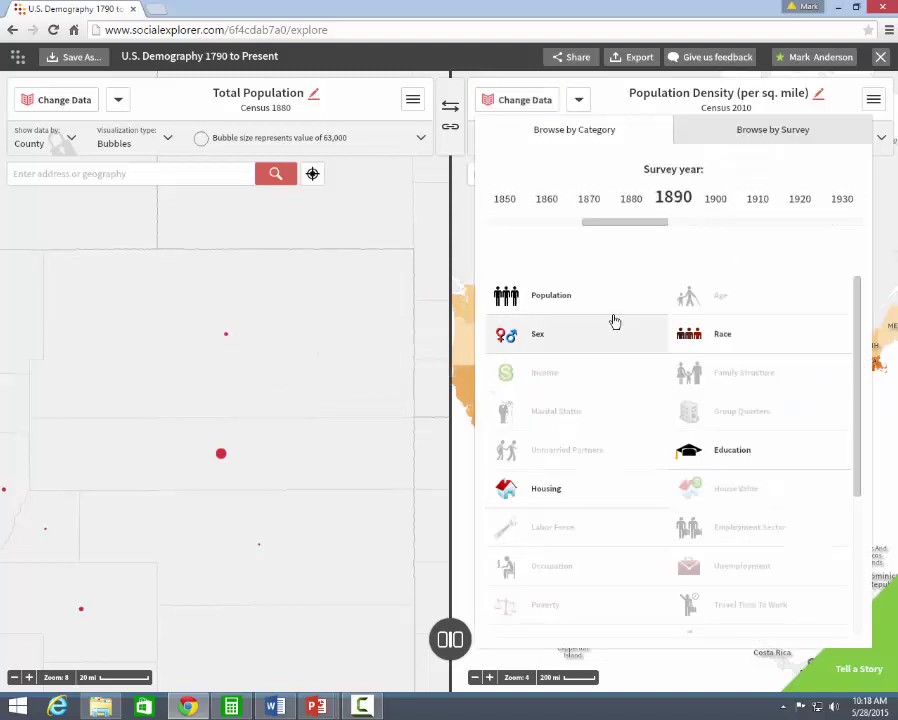
{"action": "left_click", "coordinate": [556, 294]}
{"action": "left_click", "coordinate": [556, 388]}
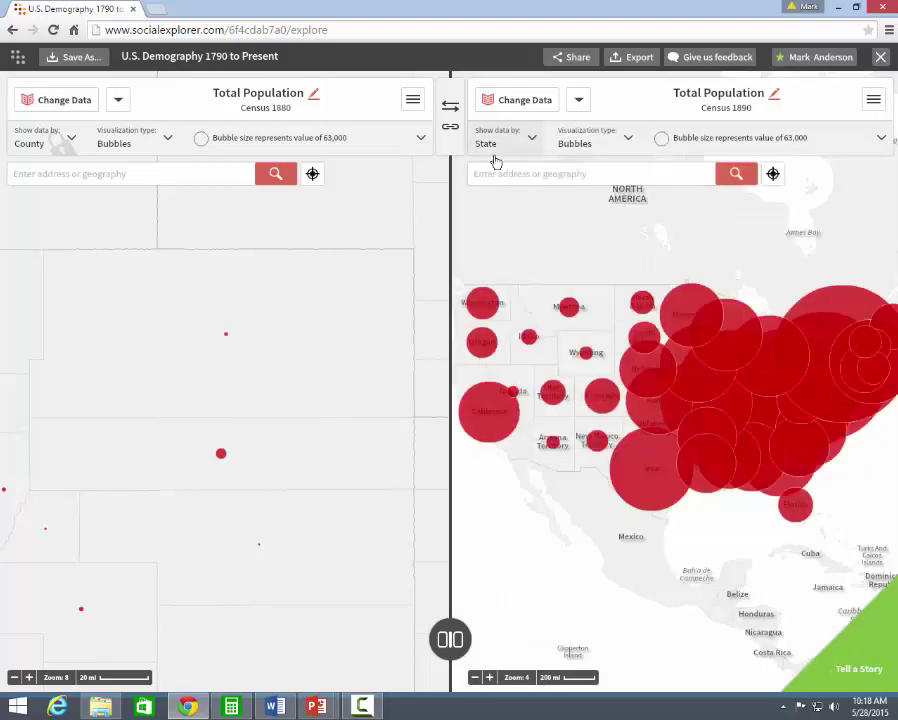
- Turn off automatic geography, show the right map by County, and zoom in over Colorado
{"action": "left_click", "coordinate": [497, 148]}
{"action": "left_click", "coordinate": [622, 225]}
{"action": "left_click", "coordinate": [518, 288]}
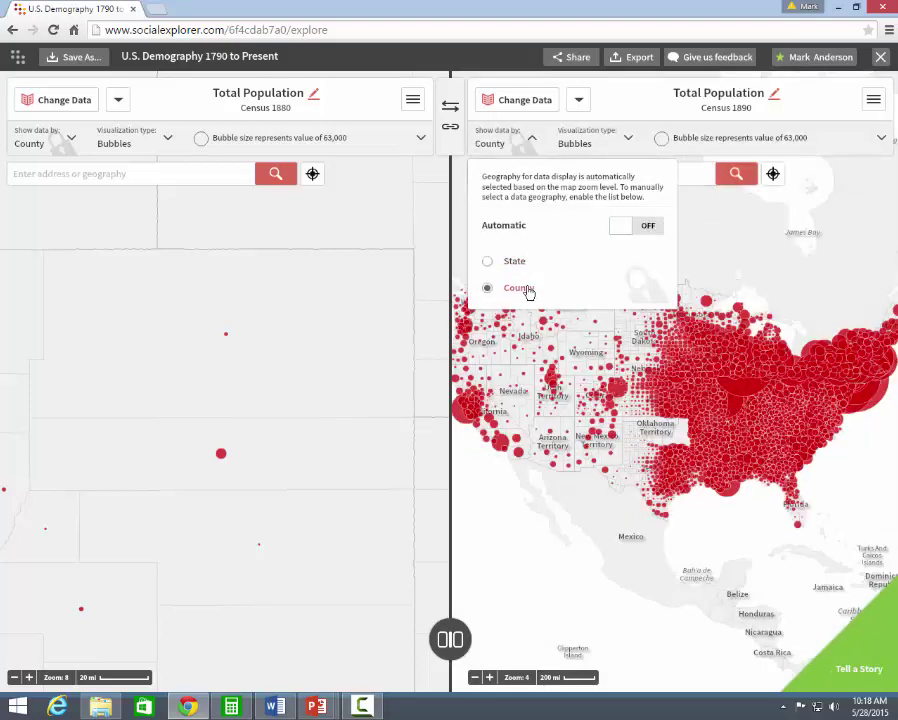
{"action": "left_click", "coordinate": [700, 212]}
{"action": "scroll", "coordinate": [696, 405], "scroll_direction": "up", "scroll_amount": 1}
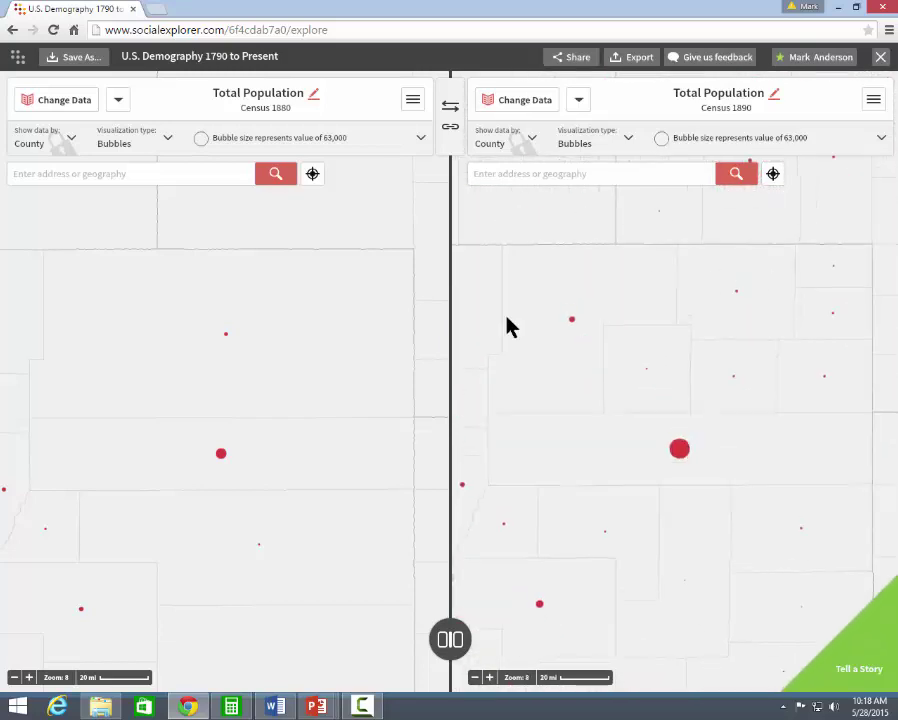
{"action": "mouse_move", "coordinate": [570, 322]}
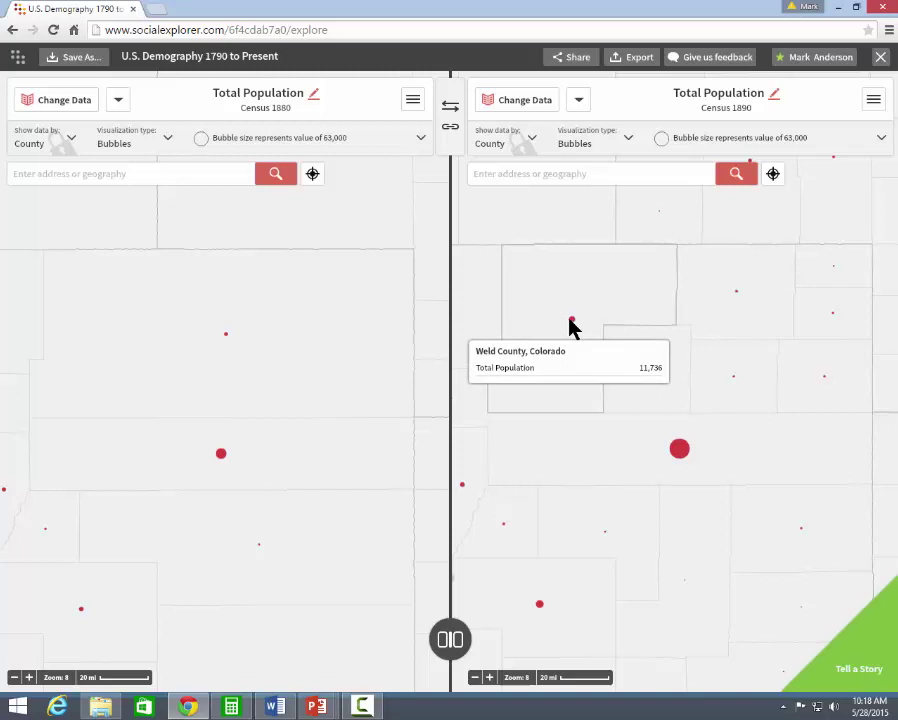
{"action": "mouse_move", "coordinate": [732, 300]}
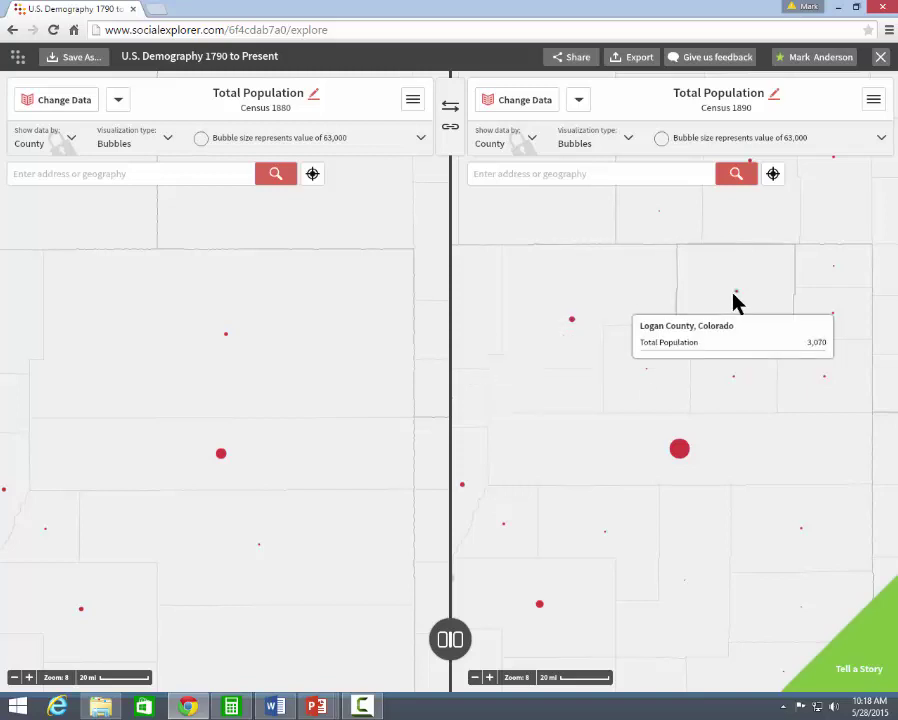
{"action": "mouse_move", "coordinate": [838, 380]}
{"action": "mouse_move", "coordinate": [731, 382]}
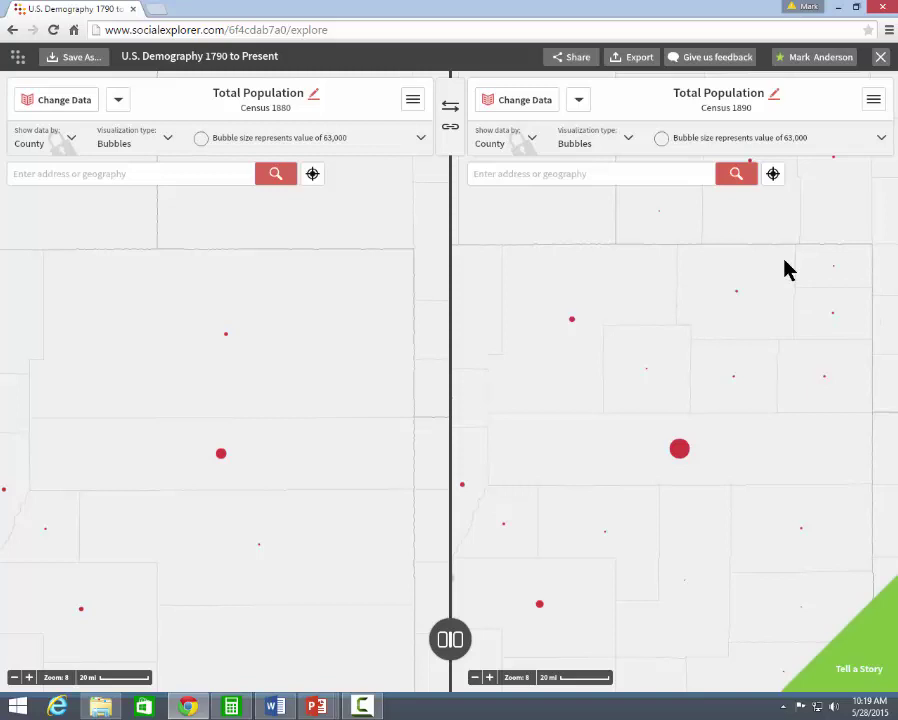
{"action": "left_click", "coordinate": [874, 101]}
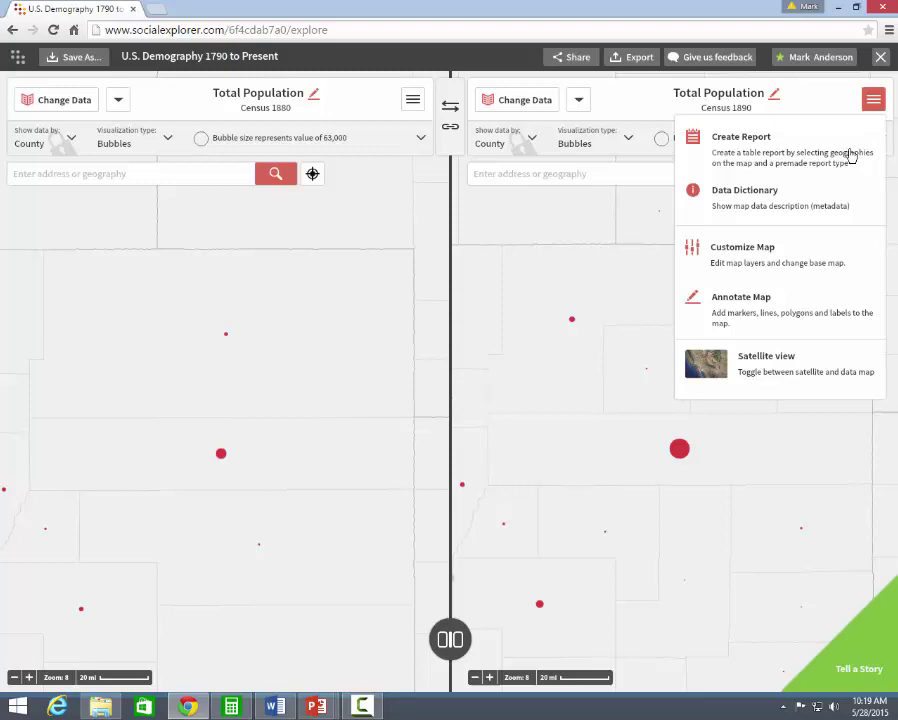
{"action": "left_click", "coordinate": [794, 257]}
{"action": "left_click", "coordinate": [844, 99]}
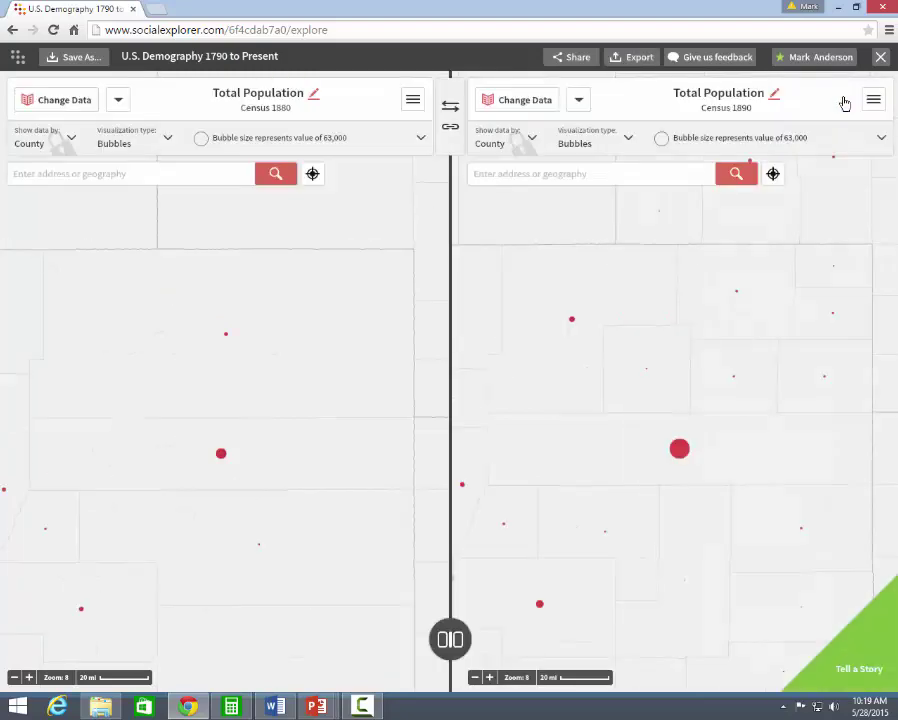
{"action": "left_click", "coordinate": [874, 101]}
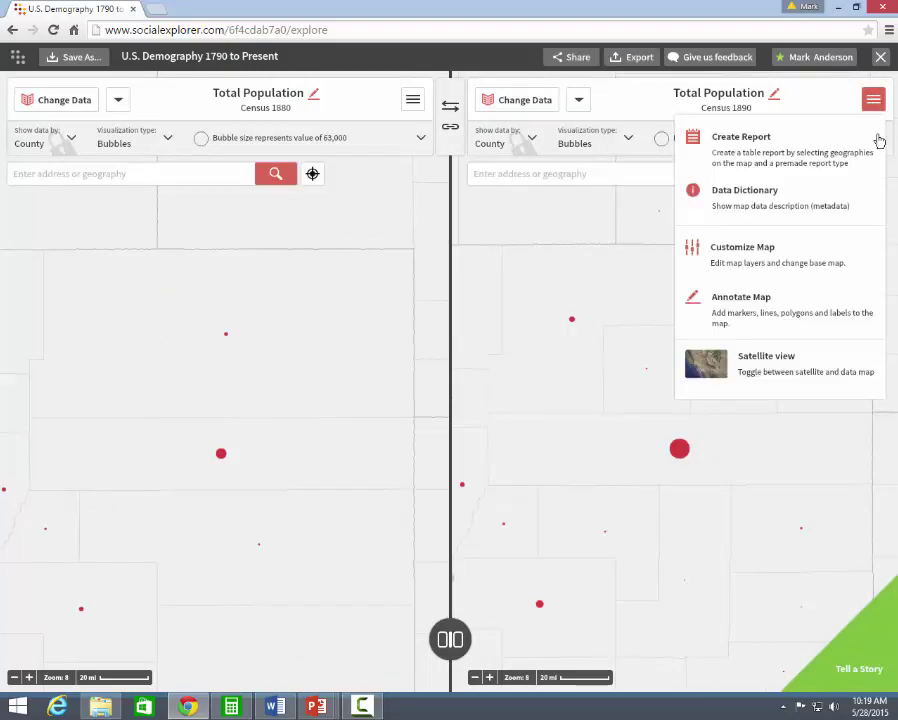
{"action": "left_click", "coordinate": [741, 298]}
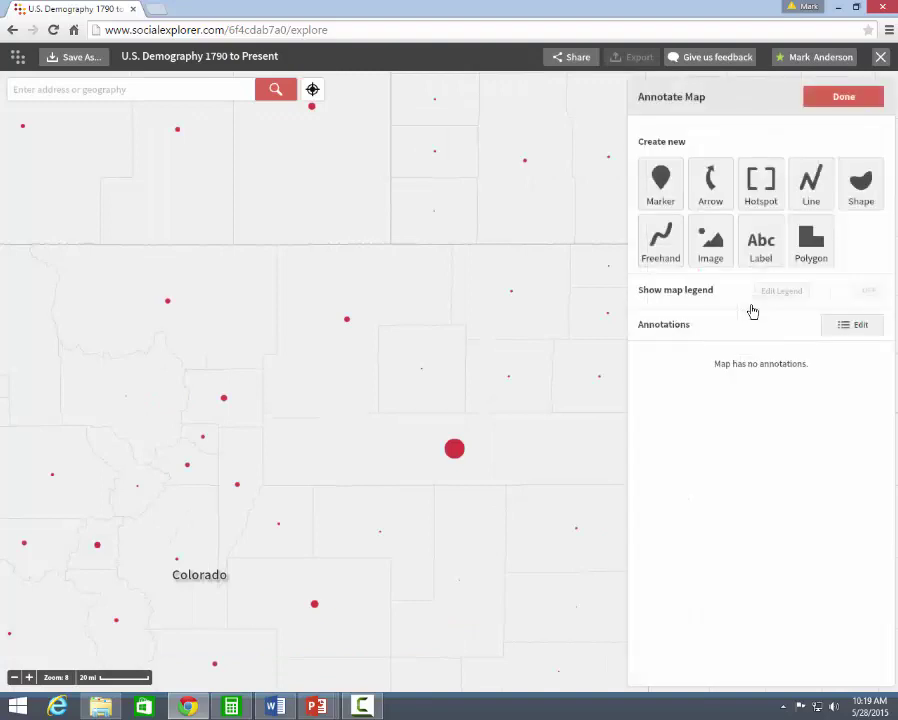
{"action": "left_click", "coordinate": [855, 96]}
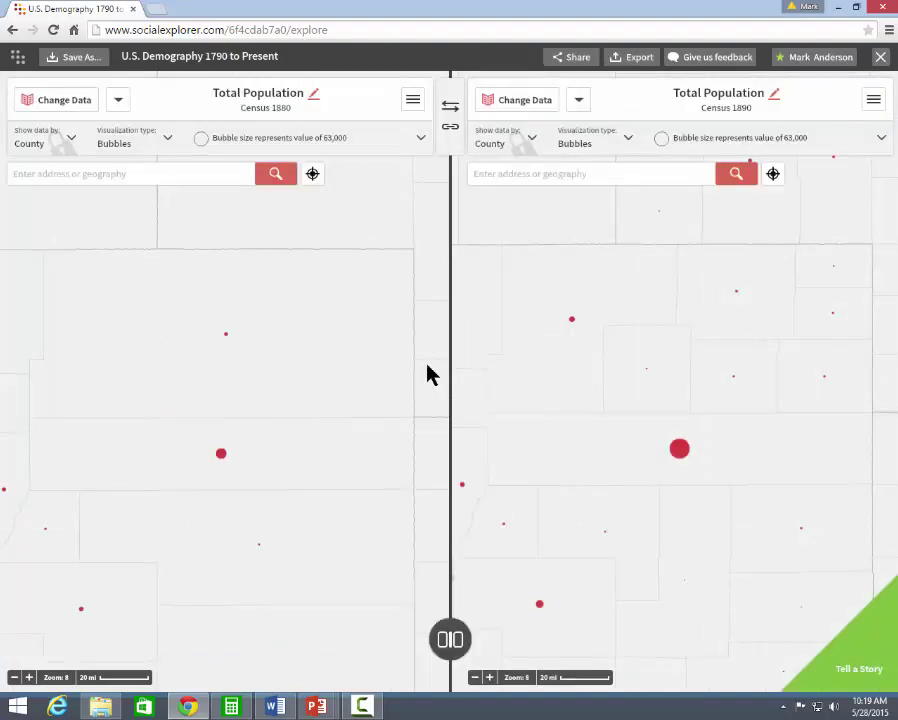
- Export both maps as an image at current screen resolution and prepare it for download
{"action": "left_click", "coordinate": [638, 57]}
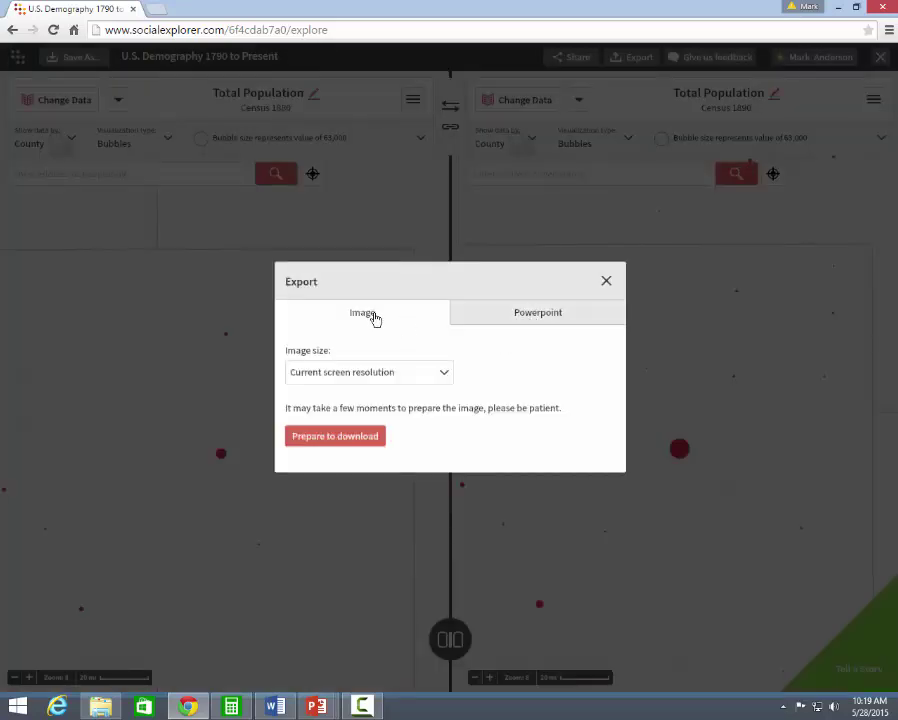
{"action": "left_click", "coordinate": [323, 438]}
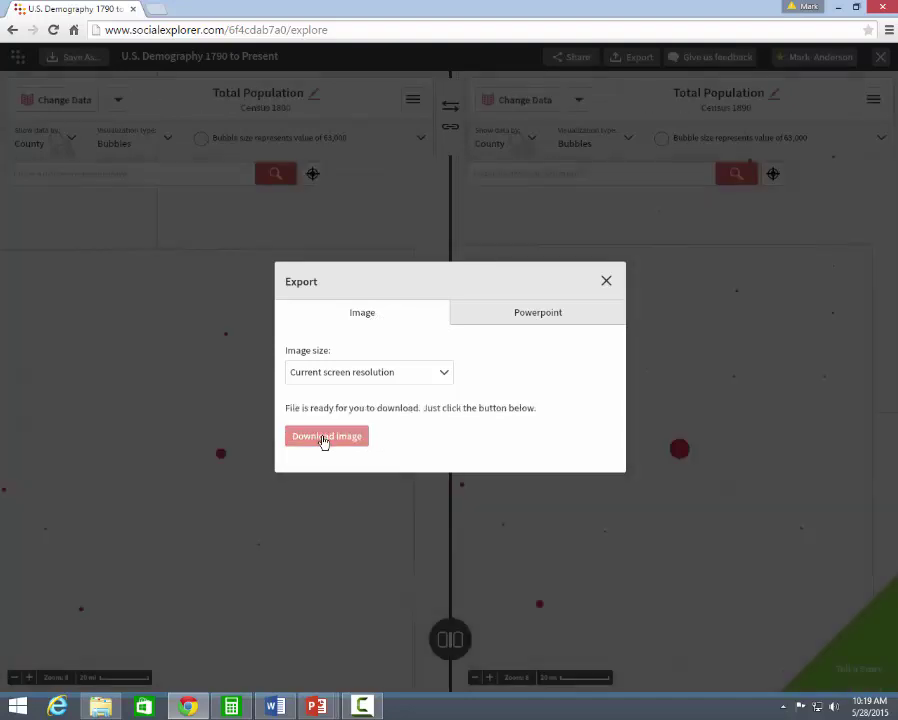